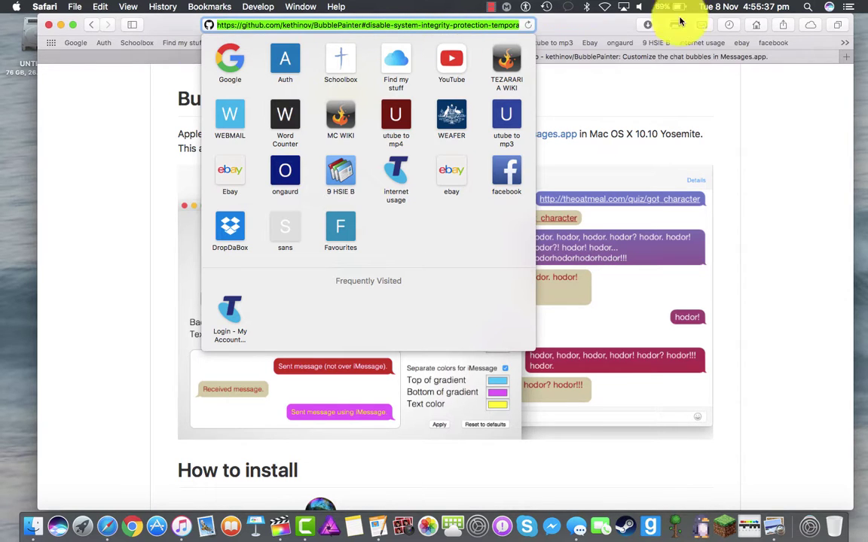
Step: Open the Bubble Painter 2.1.1 release page via 'download latest version' and start downloading BubblePainter.app.zip
{"action": "left_click", "coordinate": [605, 95]}
{"action": "scroll", "coordinate": [426, 120], "scroll_direction": "down", "scroll_amount": 5}
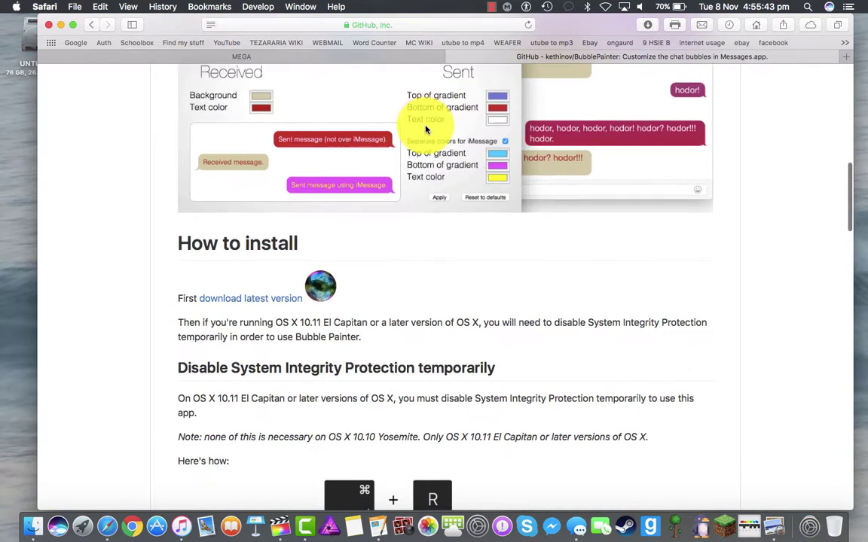
{"action": "scroll", "coordinate": [427, 130], "scroll_direction": "down", "scroll_amount": 5}
{"action": "scroll", "coordinate": [426, 129], "scroll_direction": "up", "scroll_amount": 4}
{"action": "scroll", "coordinate": [426, 124], "scroll_direction": "down", "scroll_amount": 3}
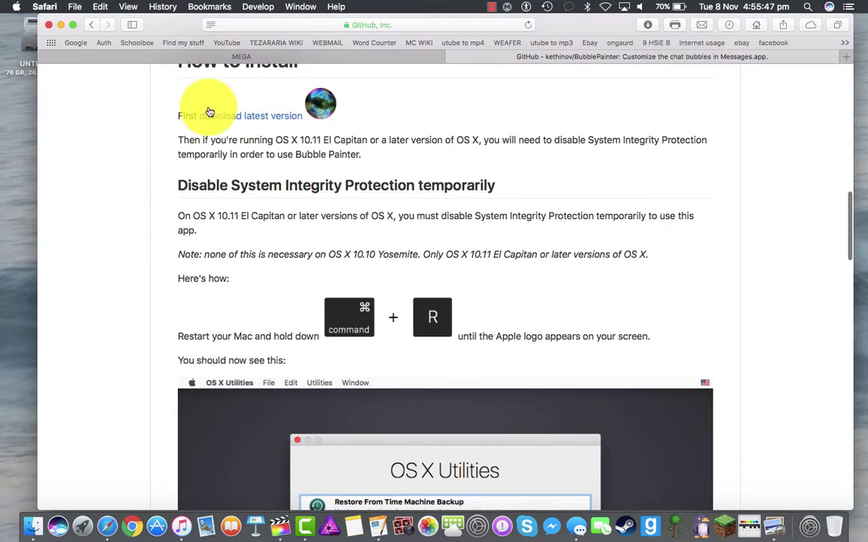
{"action": "left_click_drag", "start_coordinate": [200, 113], "coordinate": [387, 106]}
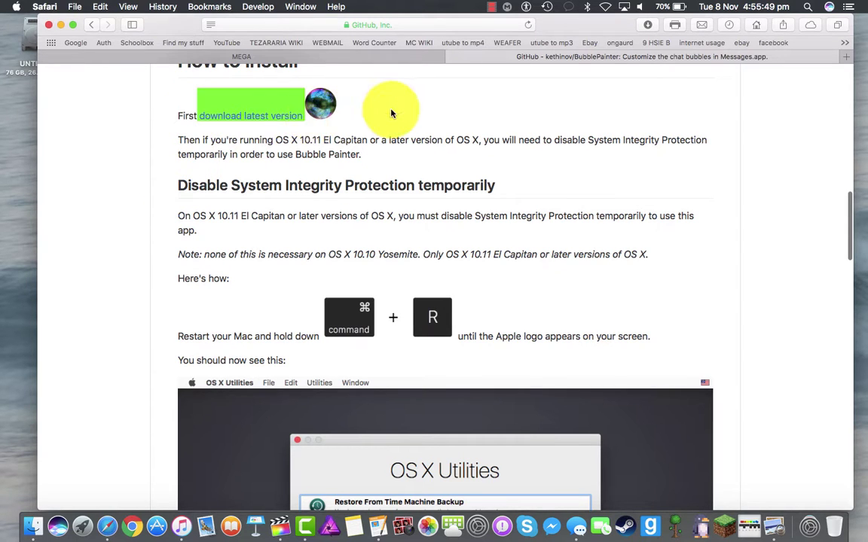
{"action": "scroll", "coordinate": [387, 106], "scroll_direction": "up", "scroll_amount": 4}
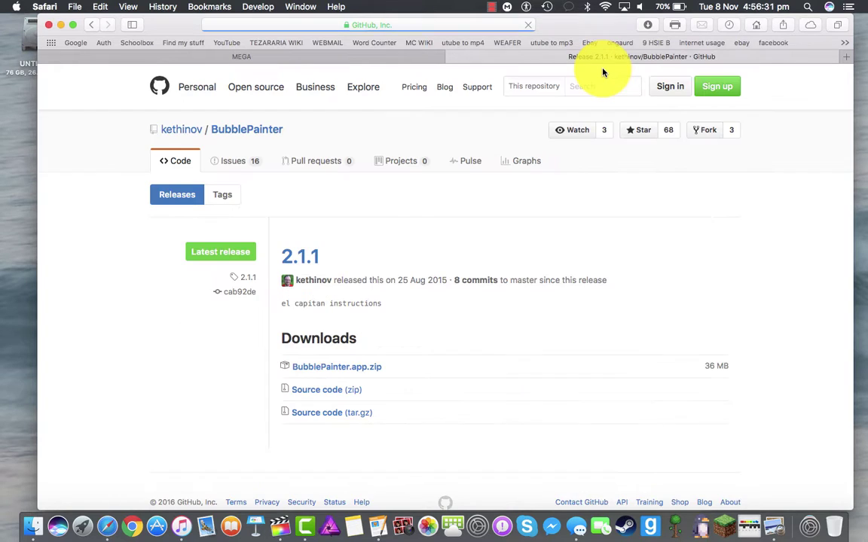
{"action": "scroll", "coordinate": [467, 254], "scroll_direction": "down", "scroll_amount": 2}
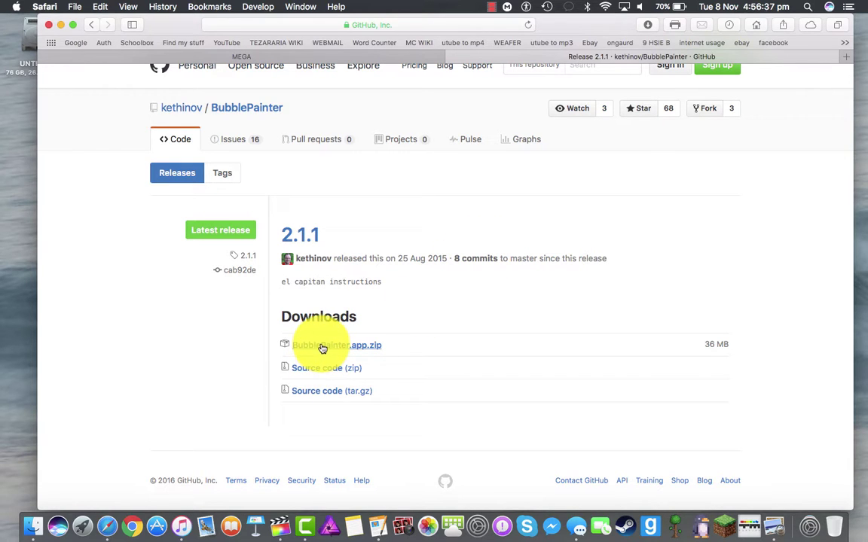
Step: Stop the BubblePainter.app.zip download in the Downloads list and minimize Safari
{"action": "left_click", "coordinate": [650, 24]}
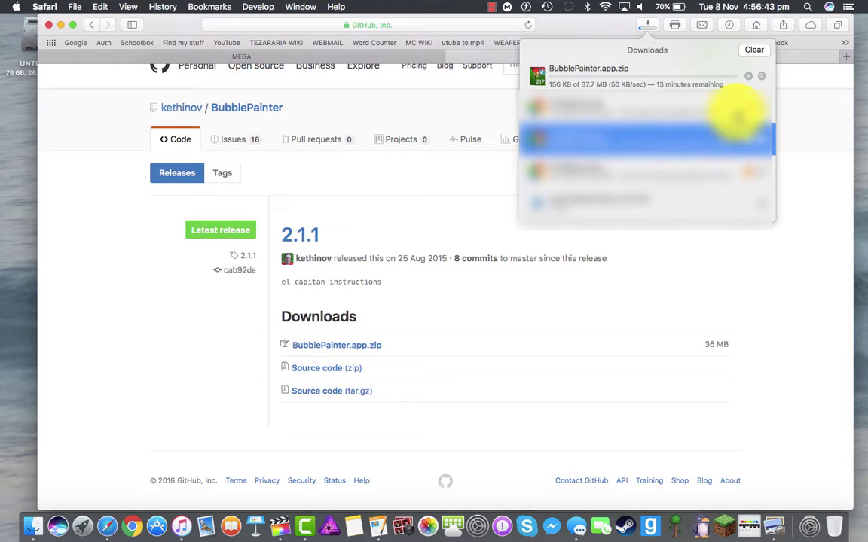
{"action": "left_click", "coordinate": [748, 76]}
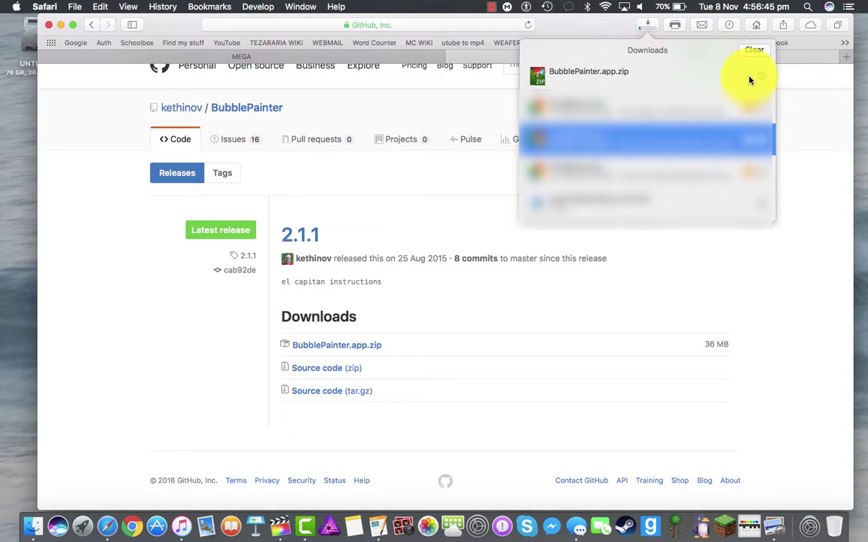
{"action": "left_click", "coordinate": [594, 28]}
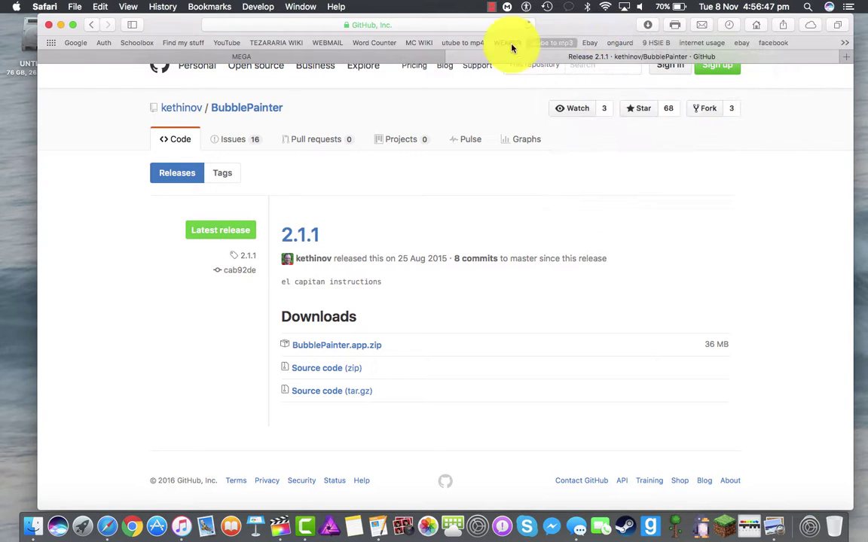
{"action": "left_click", "coordinate": [61, 25]}
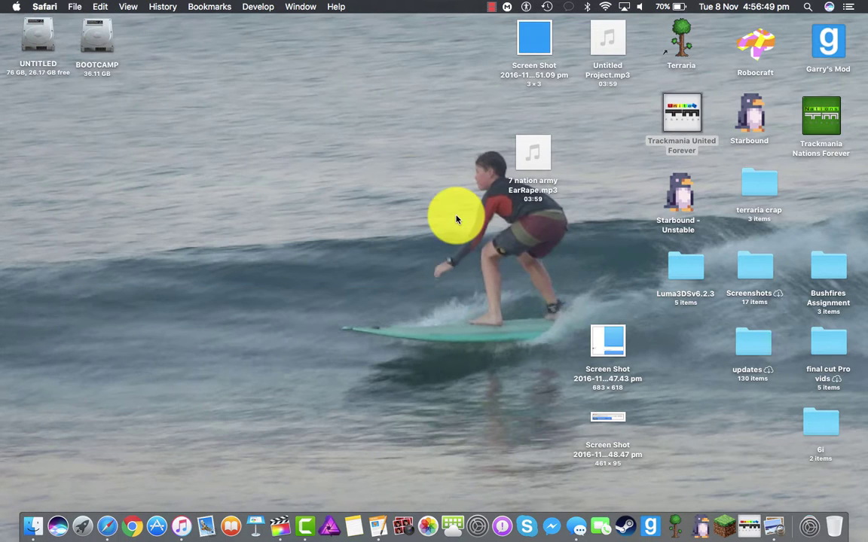
Step: Launch Bubble Painter from Launchpad's Utilities folder
{"action": "left_click", "coordinate": [80, 529]}
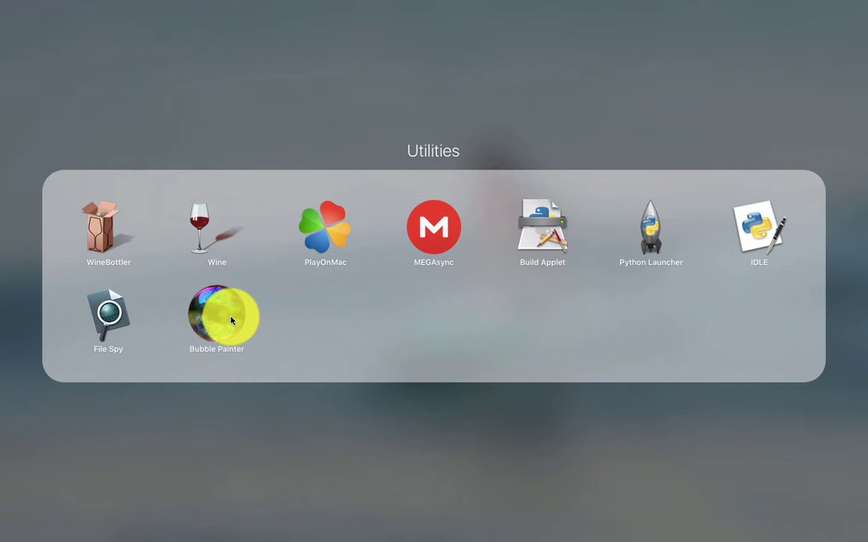
{"action": "left_click", "coordinate": [231, 320]}
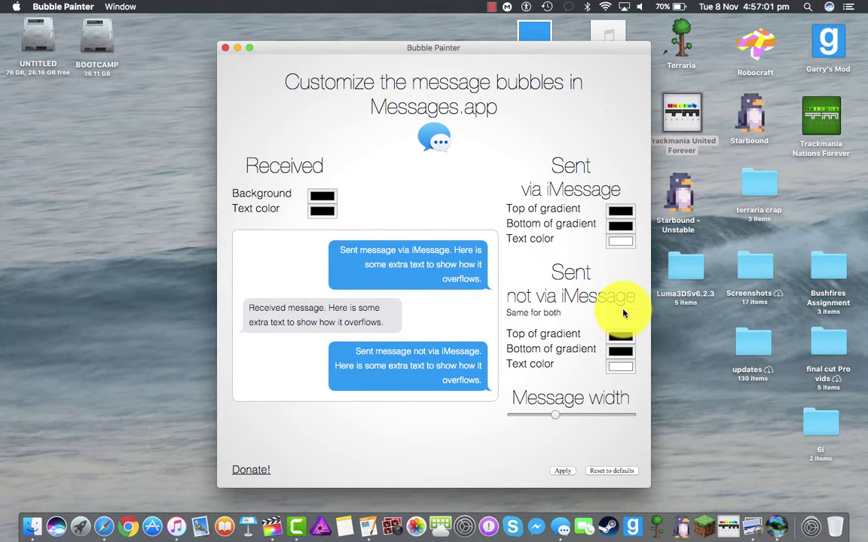
Step: Make the iMessage gradient Purple at the top and Blue at the bottom, keeping white text
{"action": "left_click", "coordinate": [614, 216]}
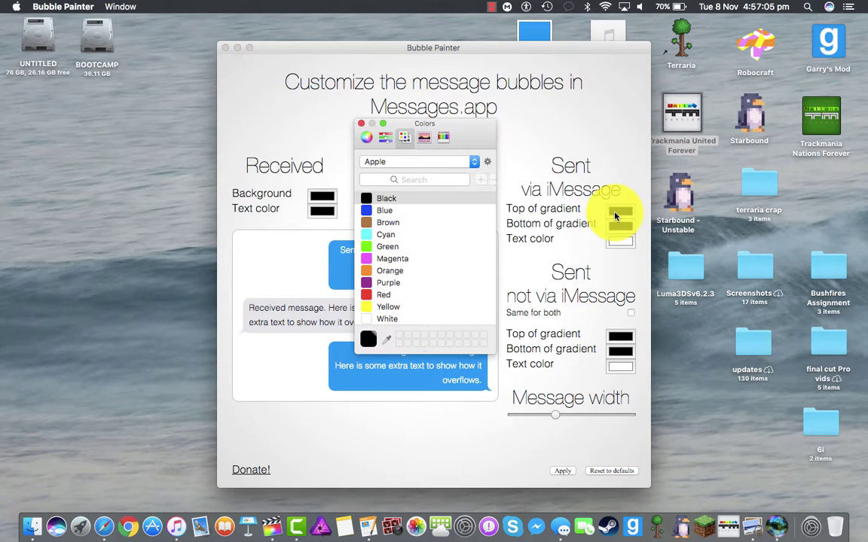
{"action": "scroll", "coordinate": [403, 216], "scroll_direction": "down", "scroll_amount": 1}
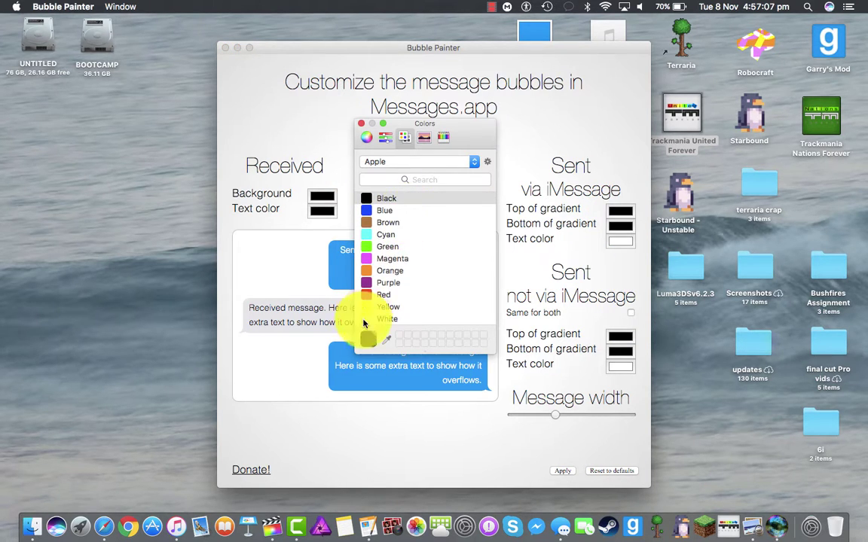
{"action": "left_click", "coordinate": [366, 283]}
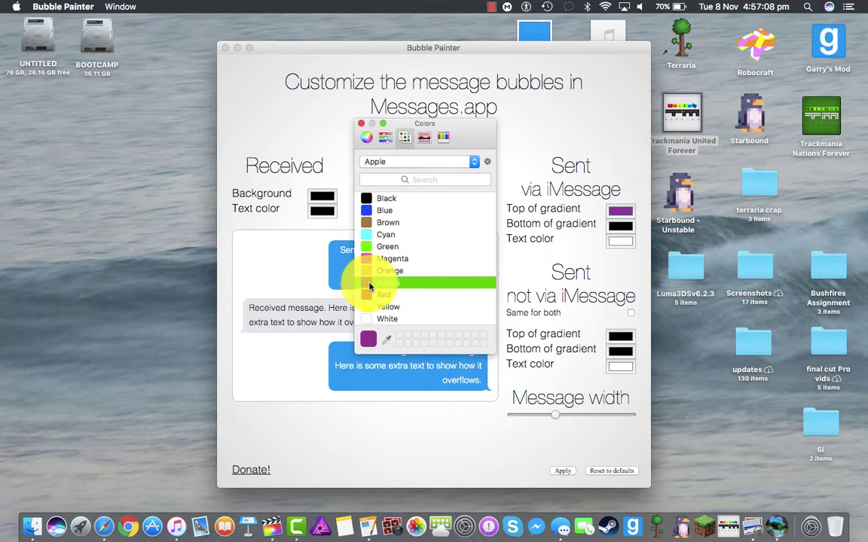
{"action": "left_click", "coordinate": [360, 124]}
{"action": "left_click", "coordinate": [618, 225]}
{"action": "scroll", "coordinate": [426, 252], "scroll_direction": "down", "scroll_amount": 1}
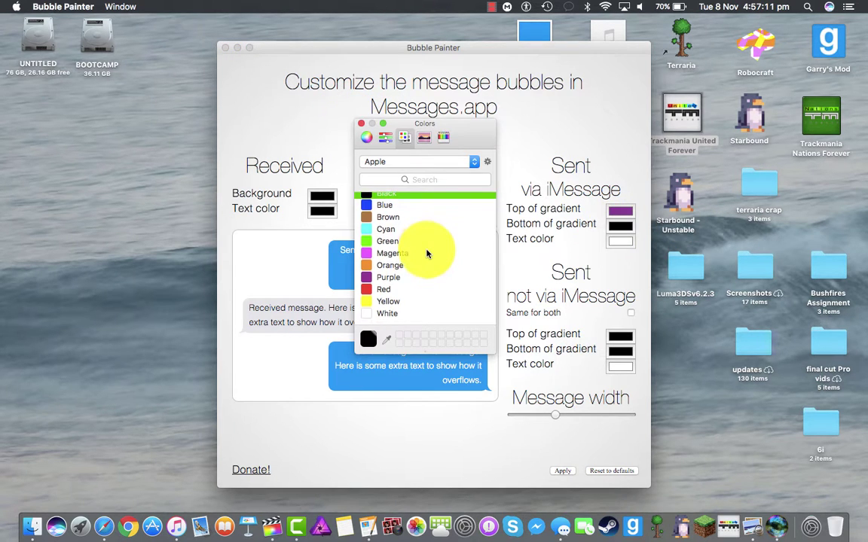
{"action": "left_click", "coordinate": [388, 211]}
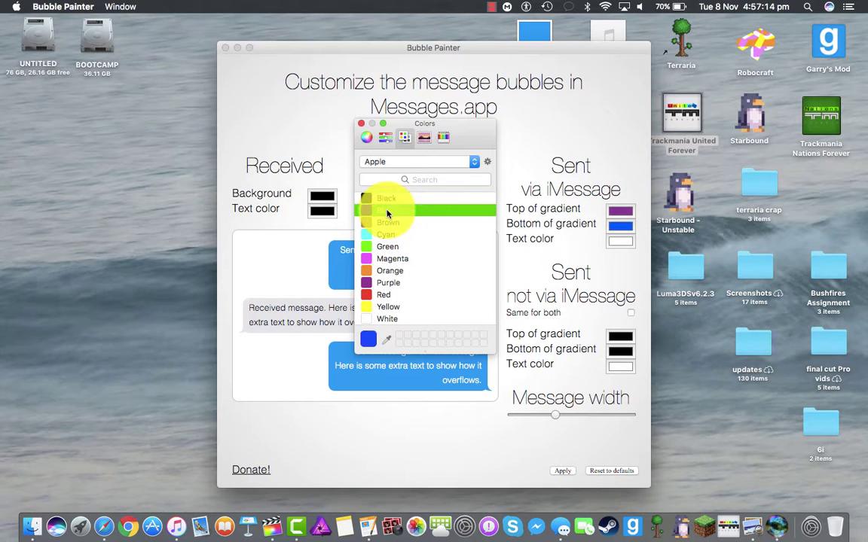
{"action": "left_click", "coordinate": [361, 124]}
{"action": "left_click", "coordinate": [618, 241]}
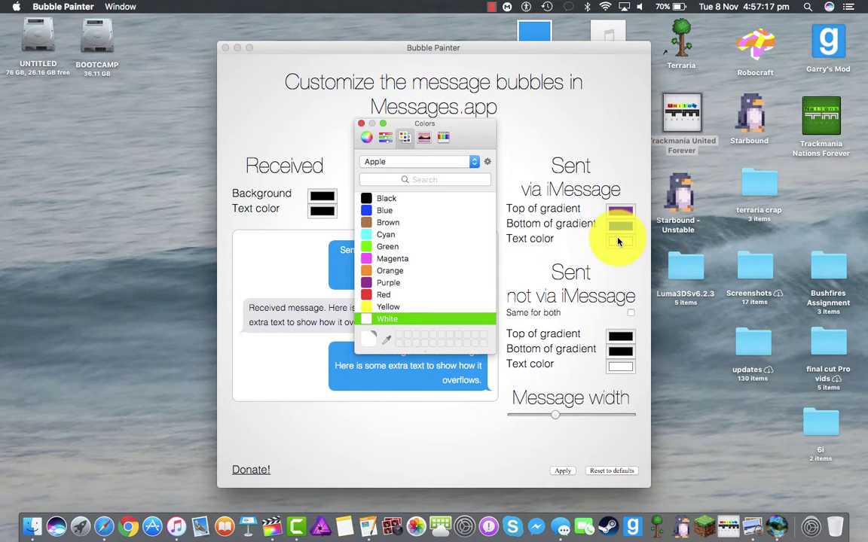
{"action": "left_click", "coordinate": [361, 124]}
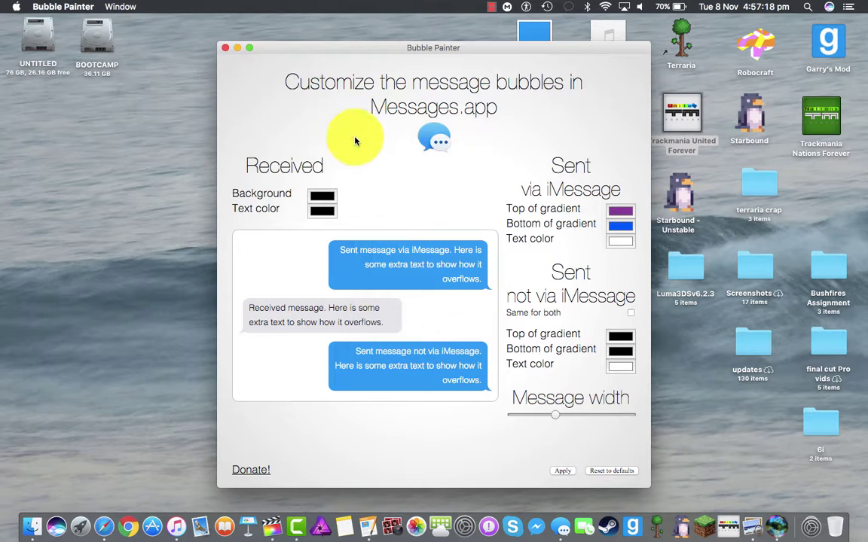
Step: Set received bubbles to a Magenta background with White text
{"action": "left_click", "coordinate": [322, 198]}
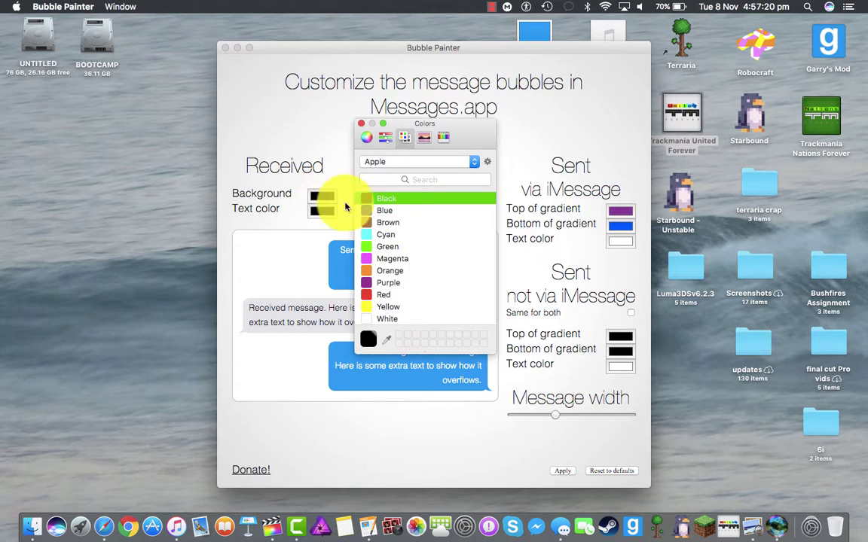
{"action": "left_click", "coordinate": [402, 260]}
{"action": "left_click", "coordinate": [361, 124]}
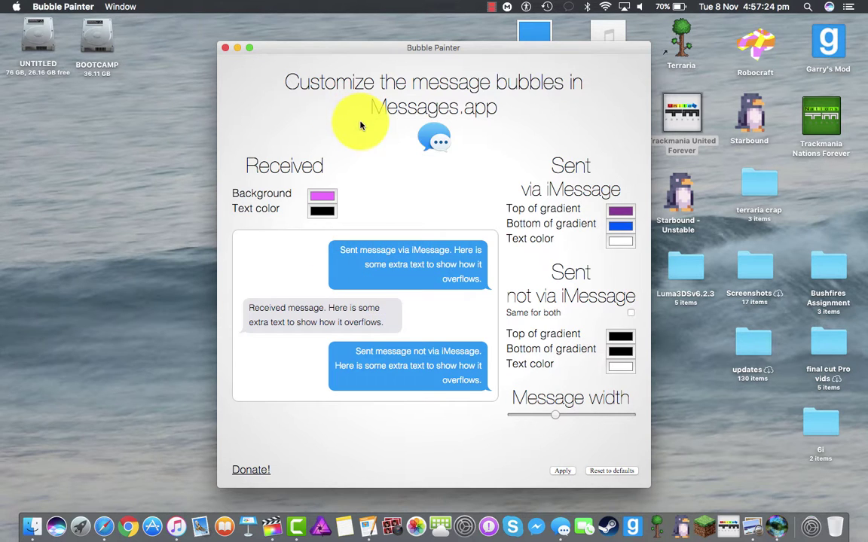
{"action": "left_click", "coordinate": [329, 216]}
{"action": "left_click", "coordinate": [385, 316]}
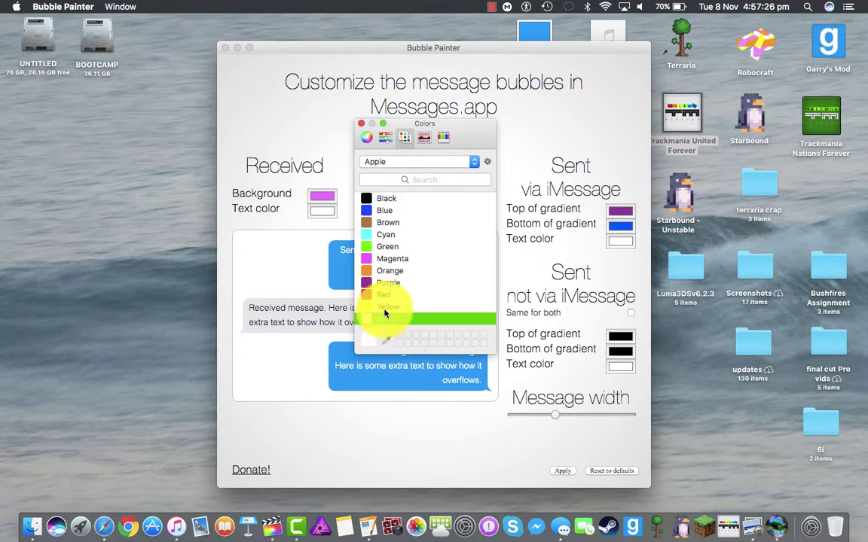
{"action": "left_click", "coordinate": [361, 124]}
Step: Drag Message width to full, apply the changes, and view the result in Messages
{"action": "left_click_drag", "start_coordinate": [558, 422], "coordinate": [600, 415]}
{"action": "left_click_drag", "start_coordinate": [512, 415], "coordinate": [781, 397]}
{"action": "left_click", "coordinate": [563, 472]}
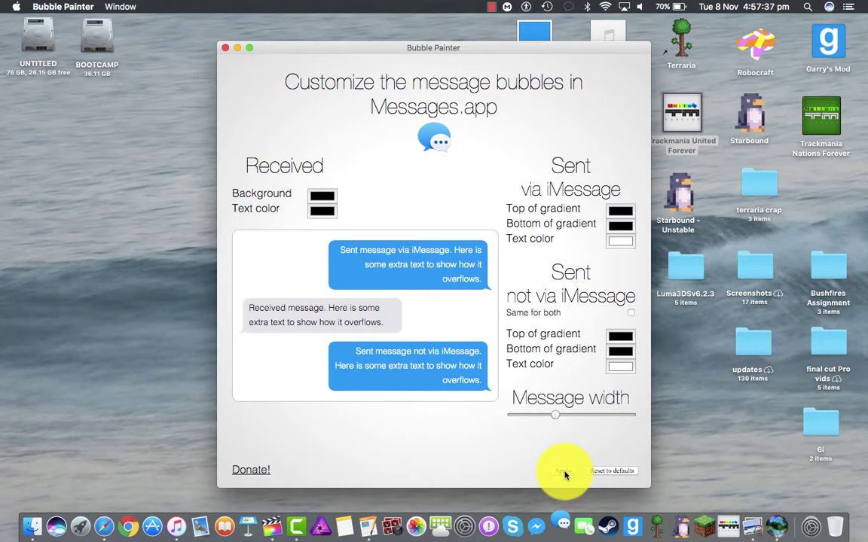
{"action": "left_click", "coordinate": [563, 532]}
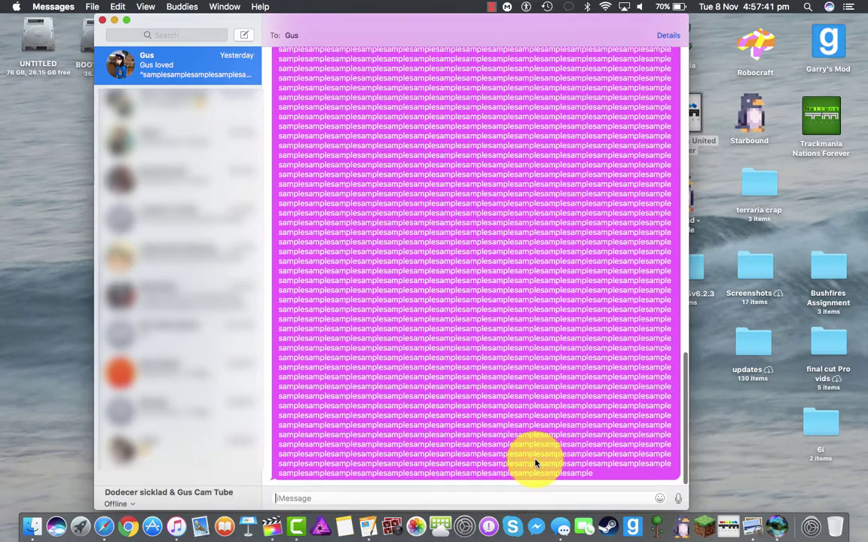
Step: Check the purple-to-blue and magenta bubbles, exit full screen, and close the Messages window
{"action": "scroll", "coordinate": [531, 376], "scroll_direction": "up", "scroll_amount": 5}
{"action": "scroll", "coordinate": [531, 377], "scroll_direction": "up", "scroll_amount": 10}
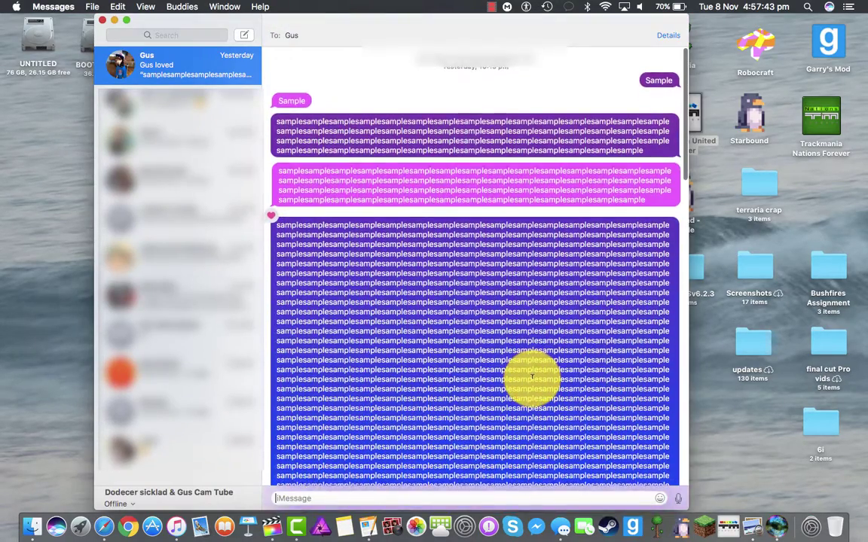
{"action": "scroll", "coordinate": [531, 377], "scroll_direction": "down", "scroll_amount": 10}
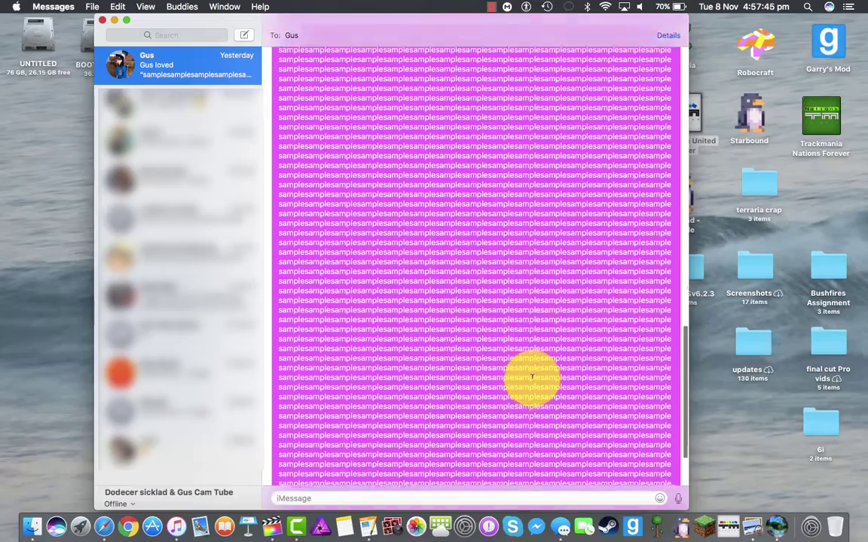
{"action": "scroll", "coordinate": [531, 377], "scroll_direction": "up", "scroll_amount": 5}
{"action": "scroll", "coordinate": [531, 377], "scroll_direction": "up", "scroll_amount": 5}
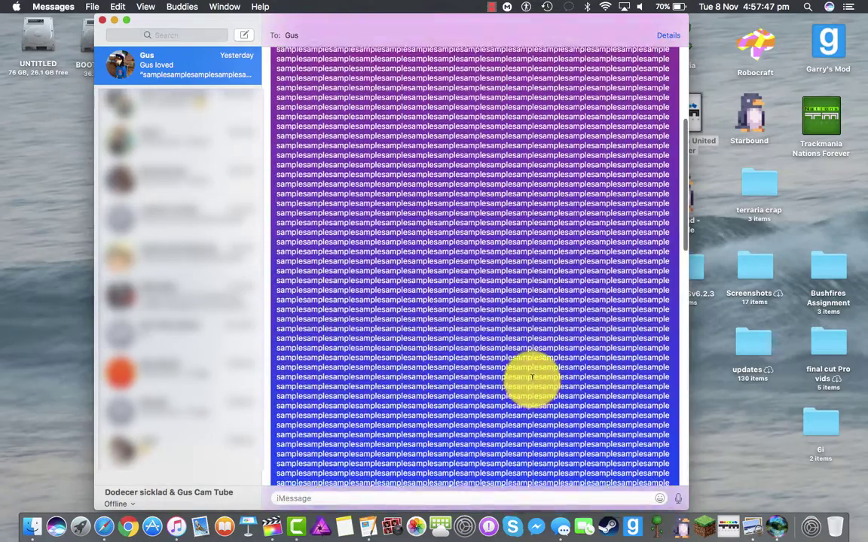
{"action": "left_click", "coordinate": [129, 19]}
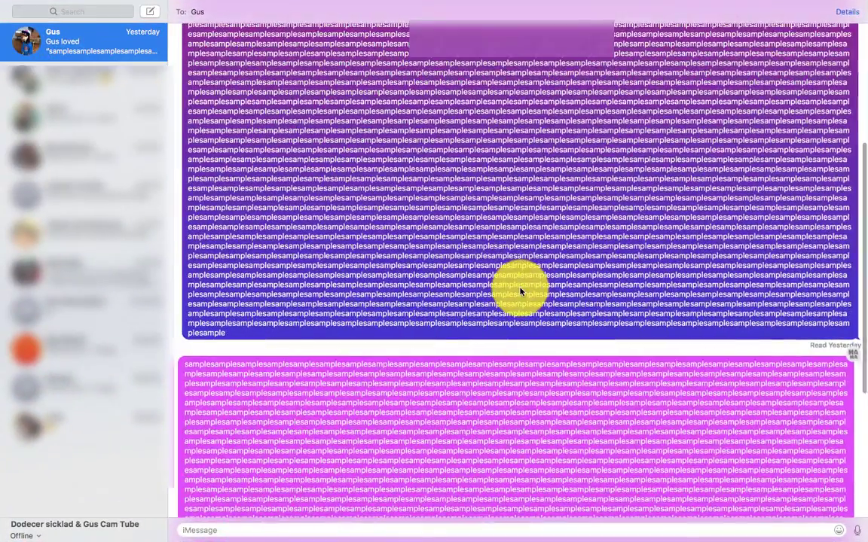
{"action": "scroll", "coordinate": [519, 286], "scroll_direction": "up", "scroll_amount": 15}
{"action": "scroll", "coordinate": [579, 126], "scroll_direction": "down", "scroll_amount": 10}
{"action": "mouse_move", "coordinate": [10, 3]}
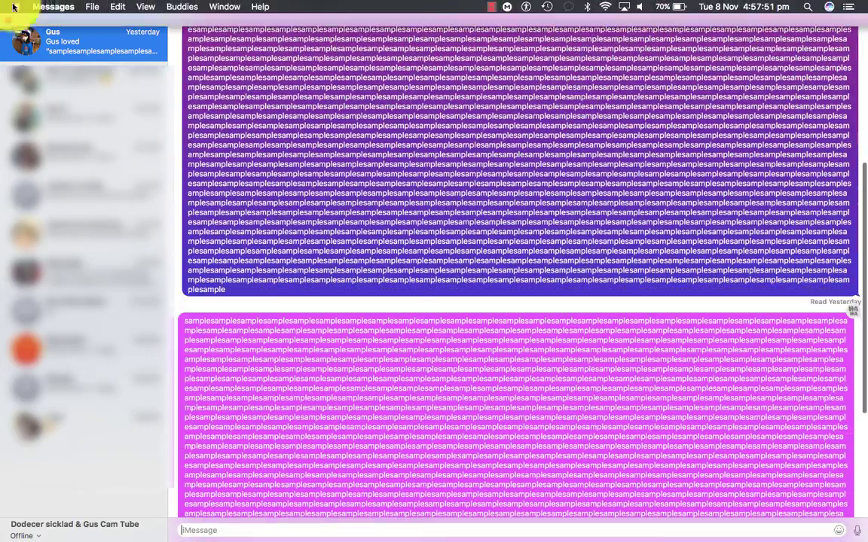
{"action": "left_click", "coordinate": [29, 17]}
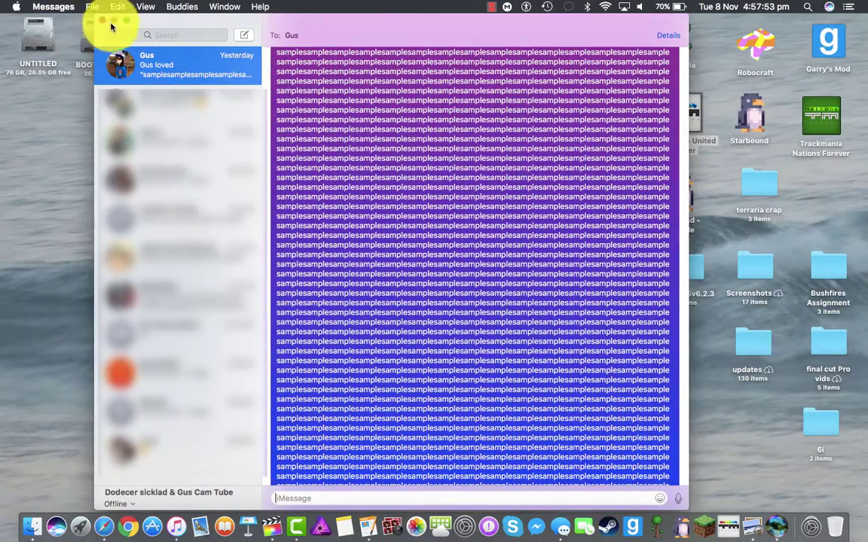
{"action": "left_click", "coordinate": [102, 18]}
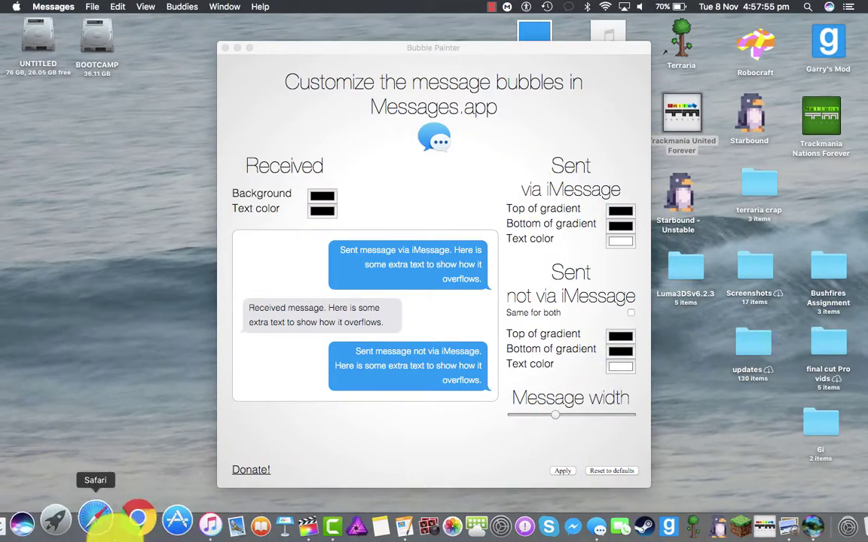
Step: Return to the BubblePainter README and read the Disable System Integrity Protection instructions
{"action": "left_click", "coordinate": [103, 526]}
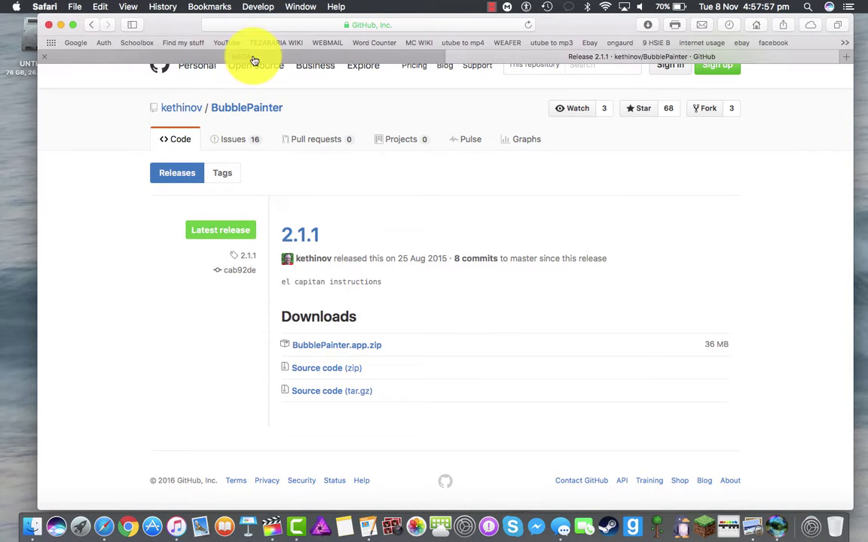
{"action": "left_click", "coordinate": [91, 25]}
{"action": "scroll", "coordinate": [391, 347], "scroll_direction": "down", "scroll_amount": 5}
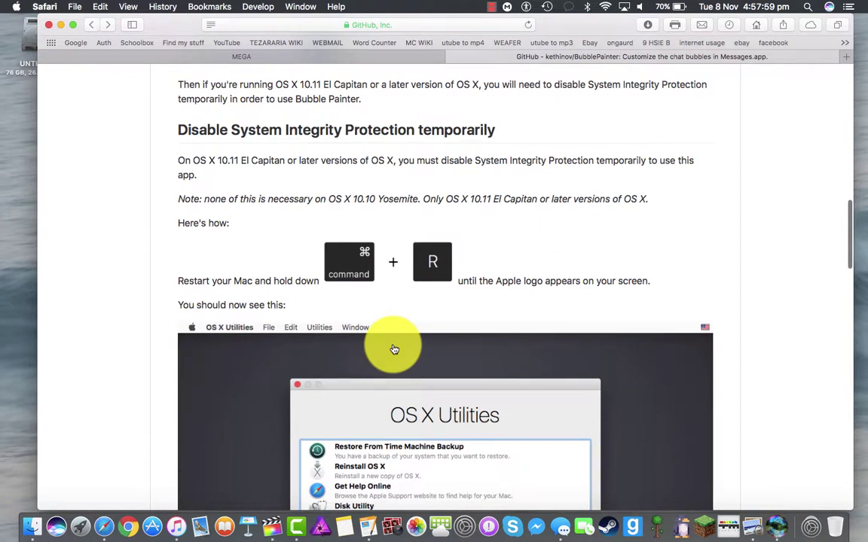
{"action": "left_click_drag", "start_coordinate": [178, 127], "coordinate": [491, 127]}
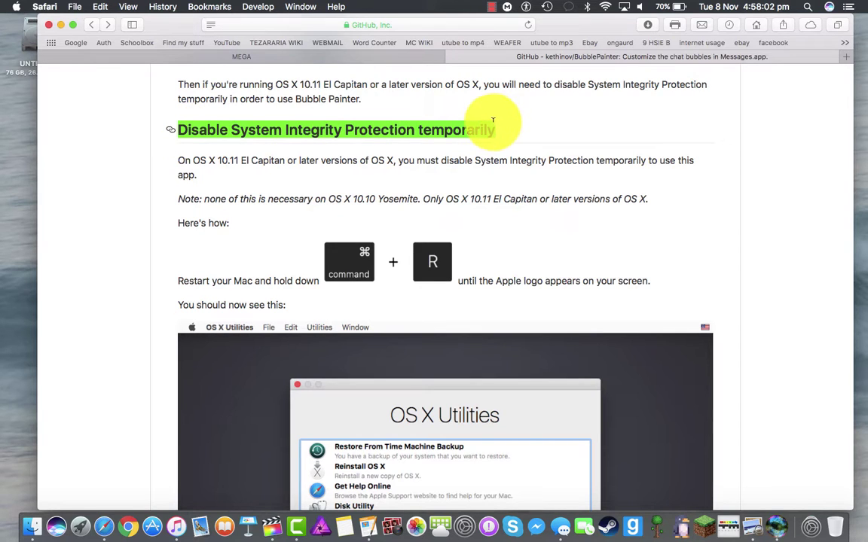
{"action": "left_click", "coordinate": [575, 142]}
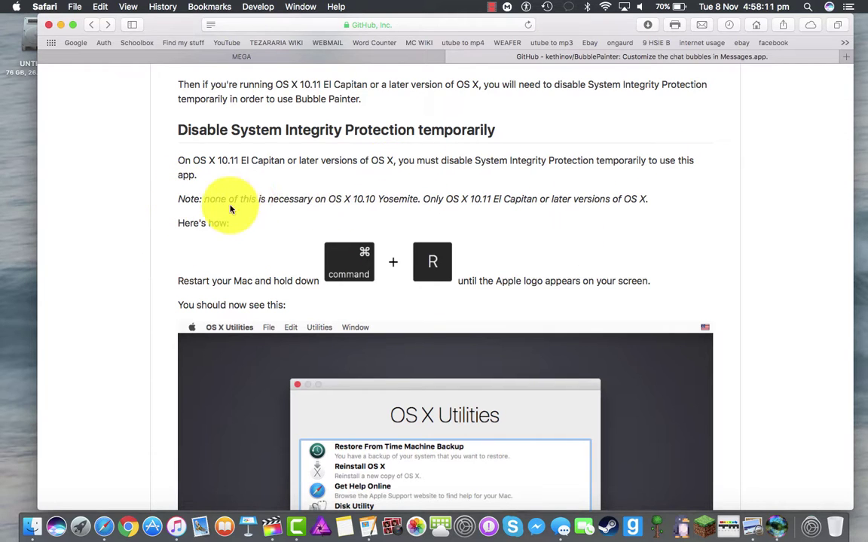
{"action": "left_click_drag", "start_coordinate": [204, 197], "coordinate": [677, 197]}
{"action": "left_click", "coordinate": [606, 227]}
{"action": "scroll", "coordinate": [607, 227], "scroll_direction": "down", "scroll_amount": 5}
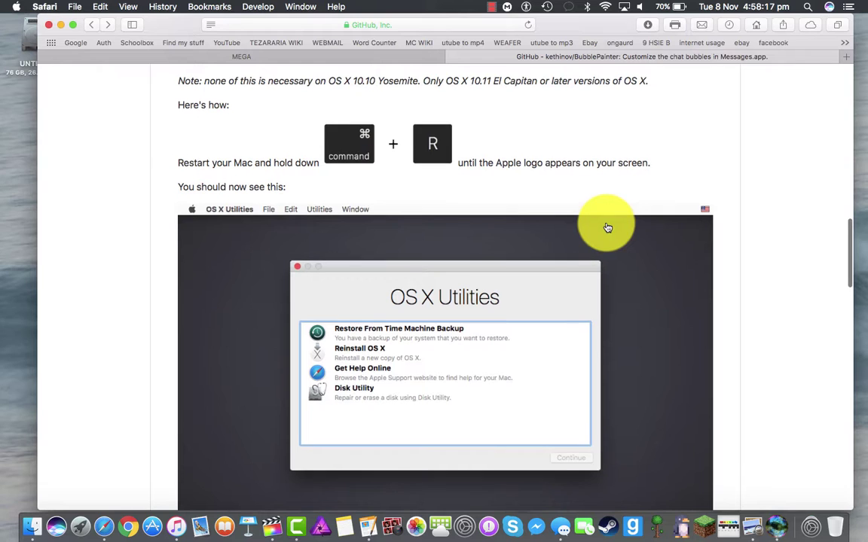
{"action": "scroll", "coordinate": [607, 226], "scroll_direction": "down", "scroll_amount": 1}
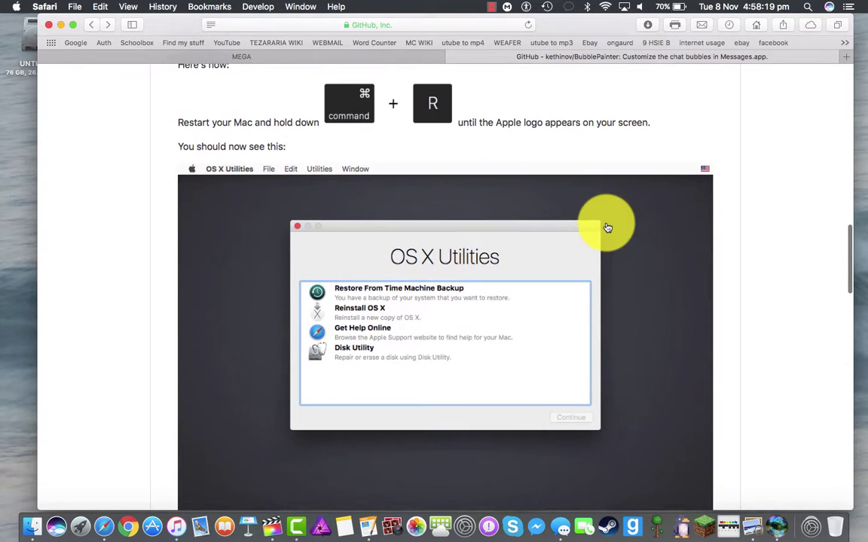
{"action": "left_click_drag", "start_coordinate": [176, 125], "coordinate": [302, 120]}
{"action": "left_click", "coordinate": [343, 155]}
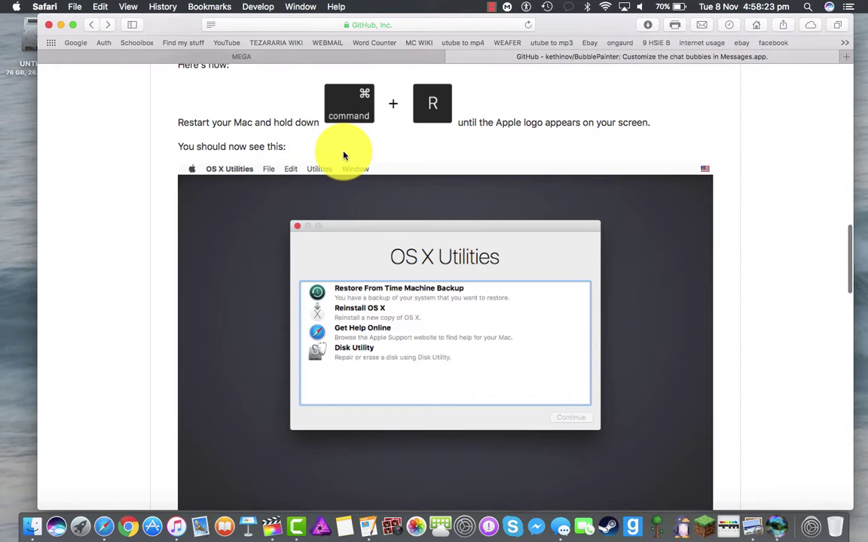
Step: Read the restart and re-enable System Integrity Protection notes in the README
{"action": "scroll", "coordinate": [343, 156], "scroll_direction": "down", "scroll_amount": 5}
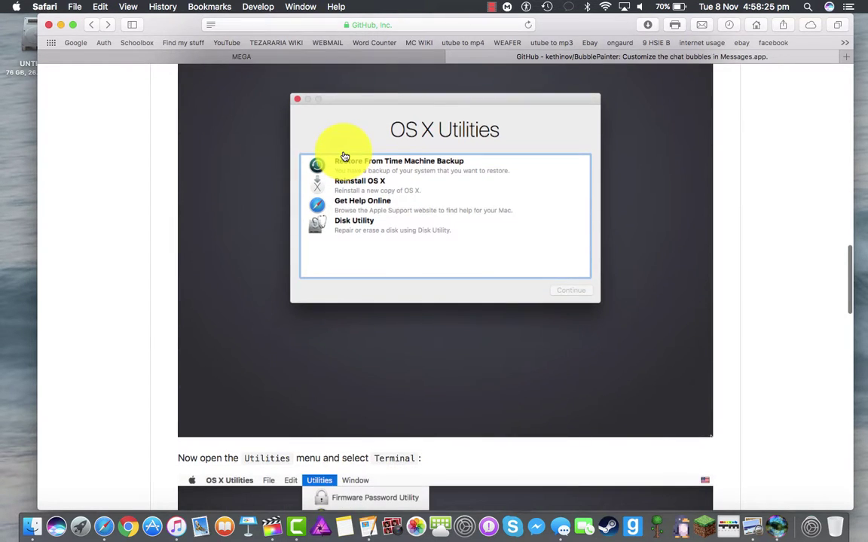
{"action": "scroll", "coordinate": [344, 156], "scroll_direction": "up", "scroll_amount": 1}
{"action": "scroll", "coordinate": [344, 155], "scroll_direction": "down", "scroll_amount": 15}
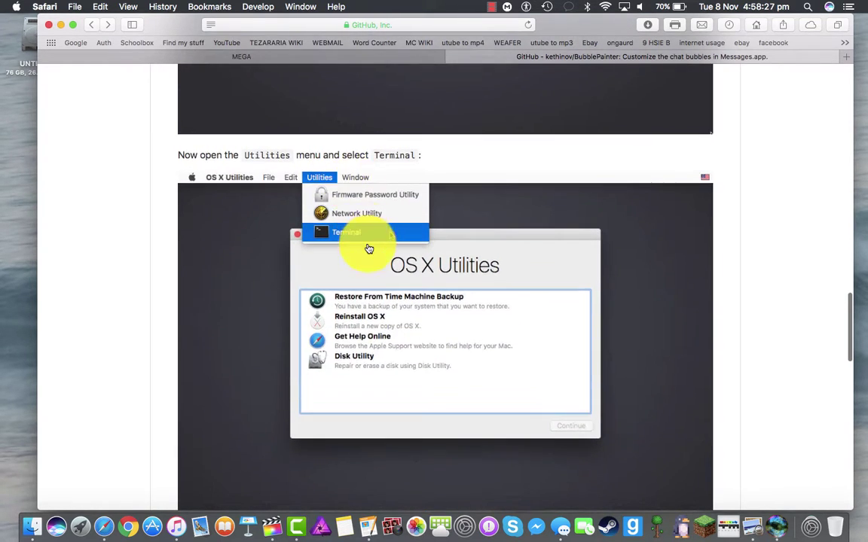
{"action": "scroll", "coordinate": [368, 247], "scroll_direction": "down", "scroll_amount": 3}
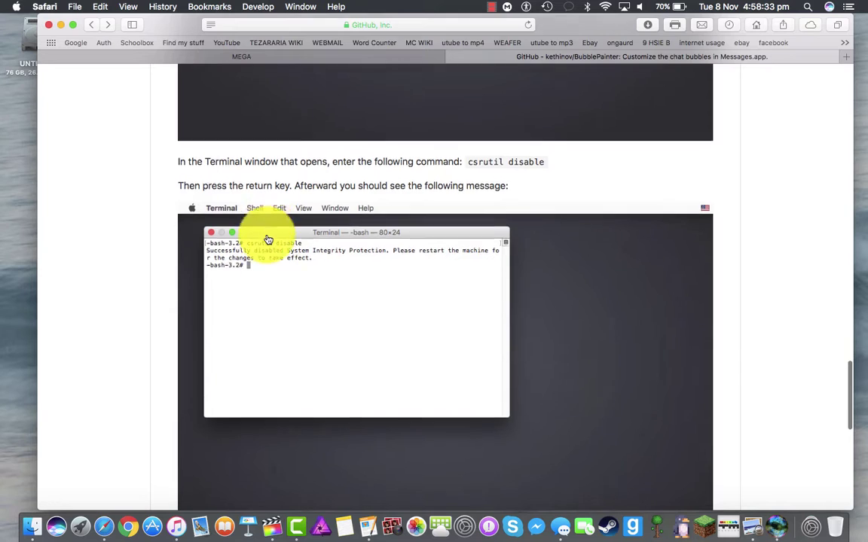
{"action": "scroll", "coordinate": [268, 239], "scroll_direction": "down", "scroll_amount": 5}
{"action": "left_click_drag", "start_coordinate": [178, 312], "coordinate": [283, 313]}
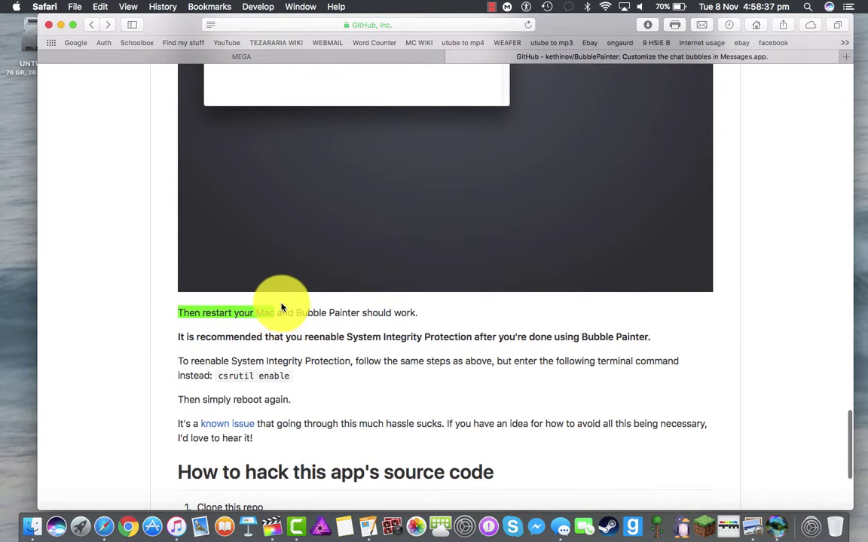
{"action": "left_click", "coordinate": [282, 306]}
{"action": "left_click_drag", "start_coordinate": [296, 312], "coordinate": [453, 308]}
{"action": "left_click", "coordinate": [453, 309]}
{"action": "scroll", "coordinate": [451, 306], "scroll_direction": "down", "scroll_amount": 3}
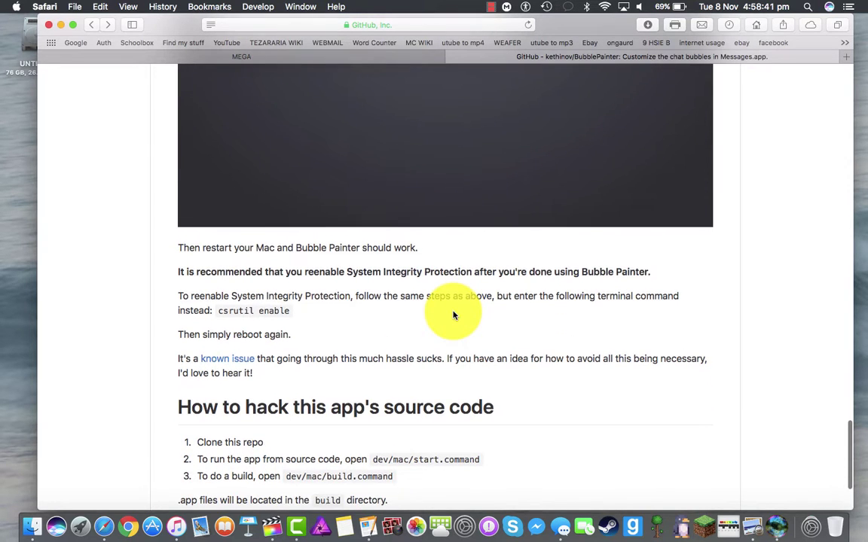
{"action": "triple_click", "coordinate": [178, 269]}
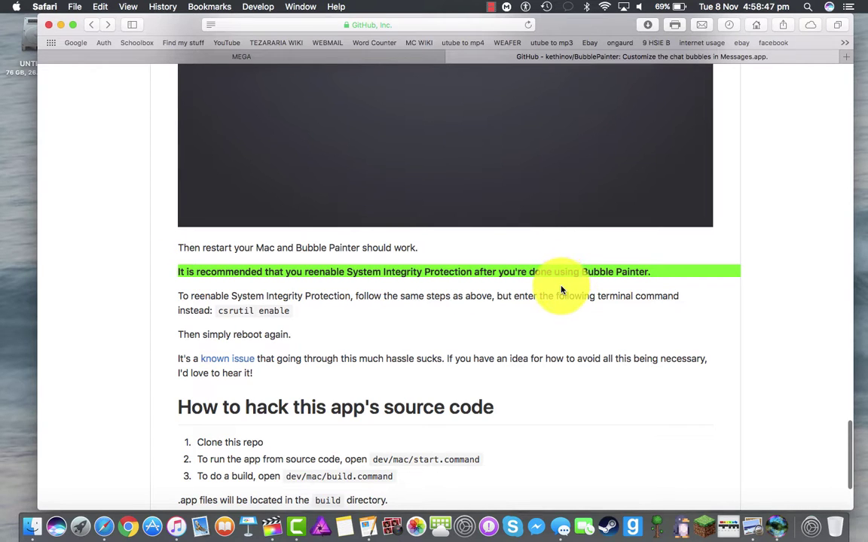
{"action": "left_click", "coordinate": [560, 289]}
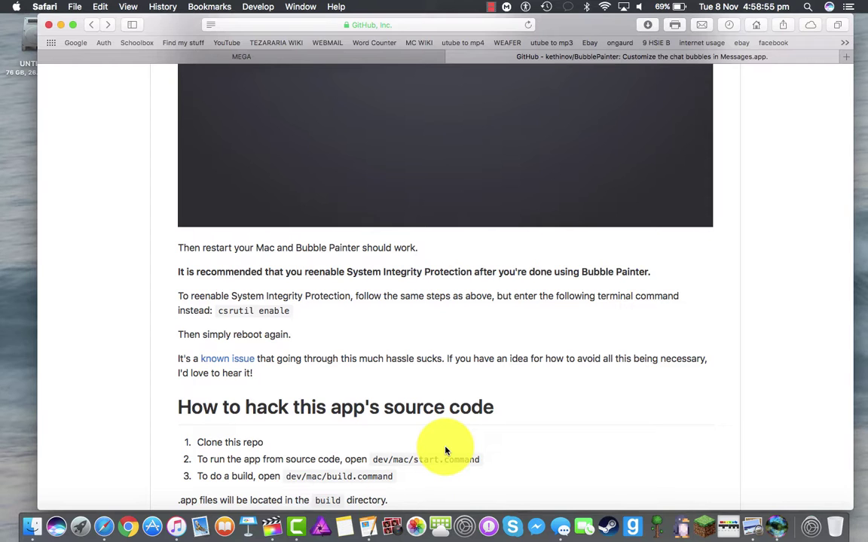
{"action": "left_click_drag", "start_coordinate": [177, 334], "coordinate": [301, 333]}
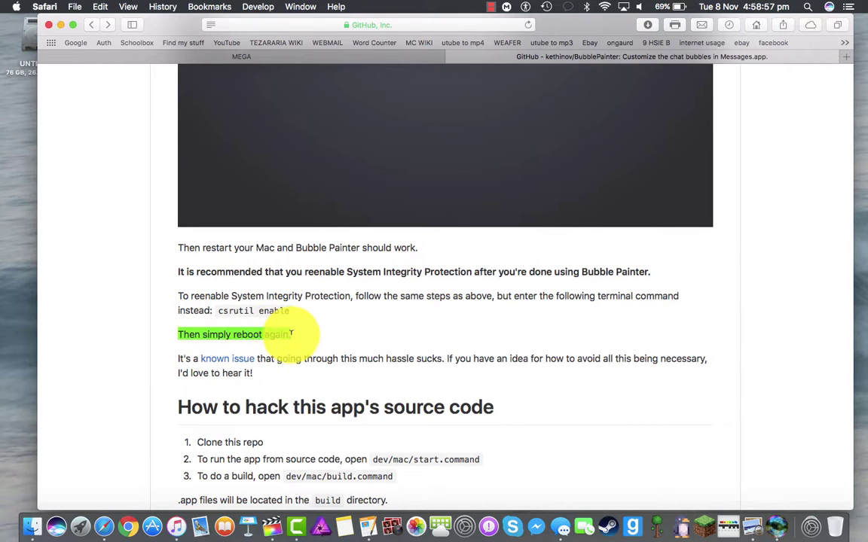
{"action": "left_click", "coordinate": [314, 284]}
{"action": "scroll", "coordinate": [315, 284], "scroll_direction": "down", "scroll_amount": 3}
{"action": "scroll", "coordinate": [348, 321], "scroll_direction": "up", "scroll_amount": 10}
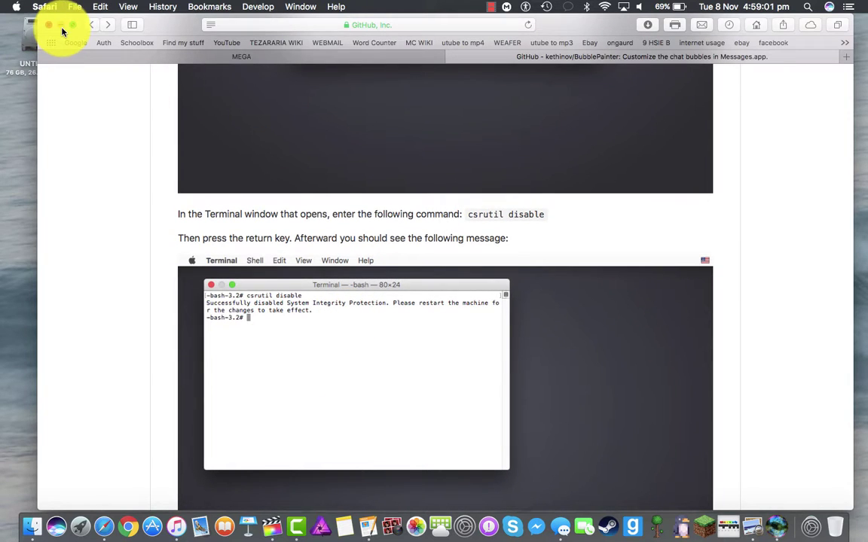
Step: Minimize Safari and reset Bubble Painter to defaults, authorising with the account password
{"action": "left_click", "coordinate": [62, 26]}
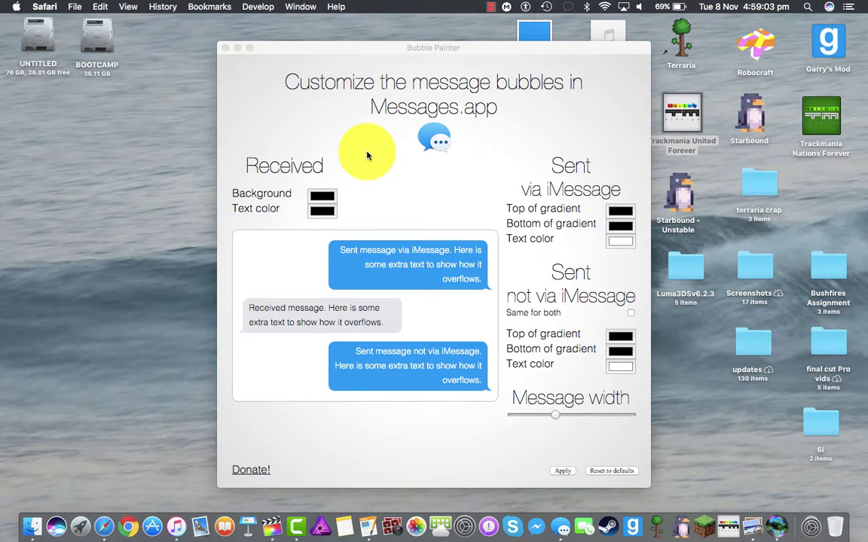
{"action": "left_click", "coordinate": [450, 99]}
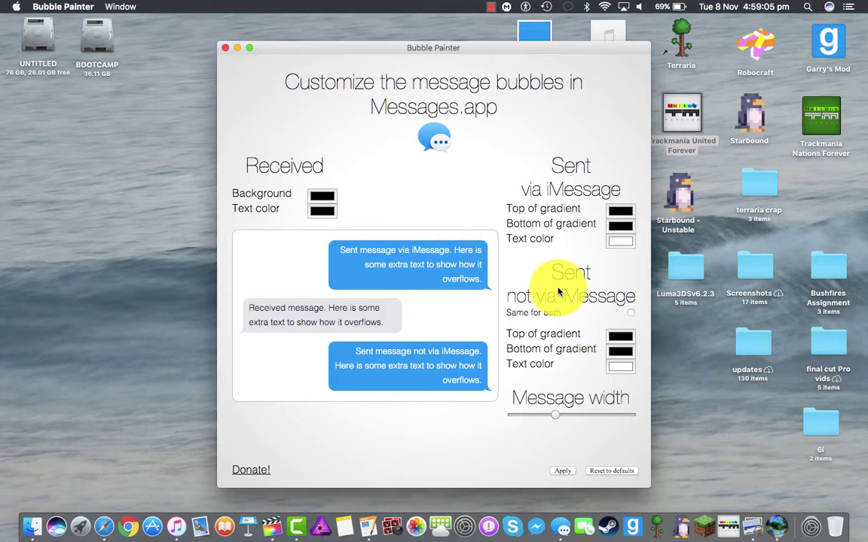
{"action": "left_click", "coordinate": [602, 473]}
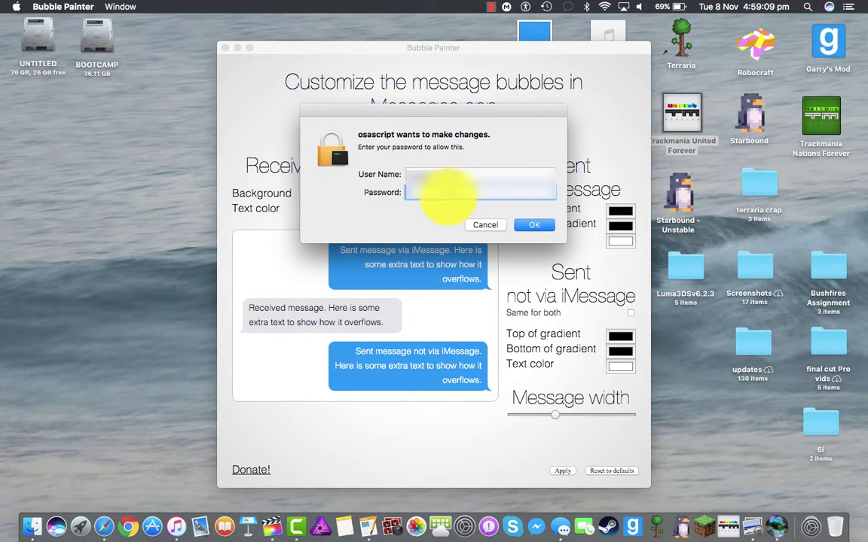
{"action": "type", "text": "****"}
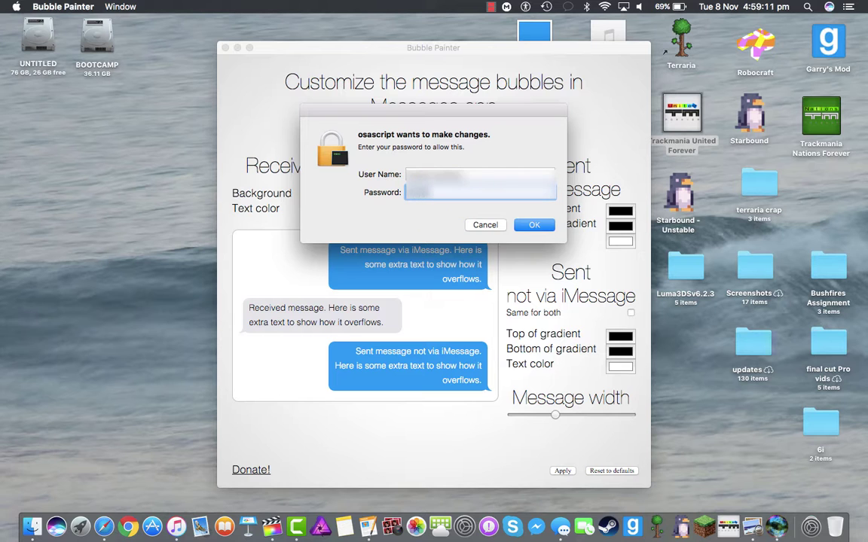
{"action": "key", "text": "Return"}
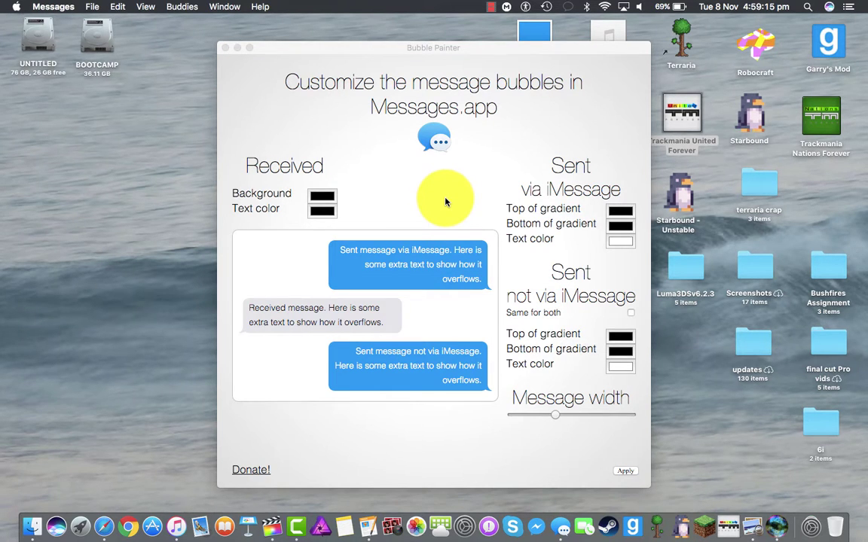
{"action": "scroll", "coordinate": [446, 202], "scroll_direction": "up", "scroll_amount": 15}
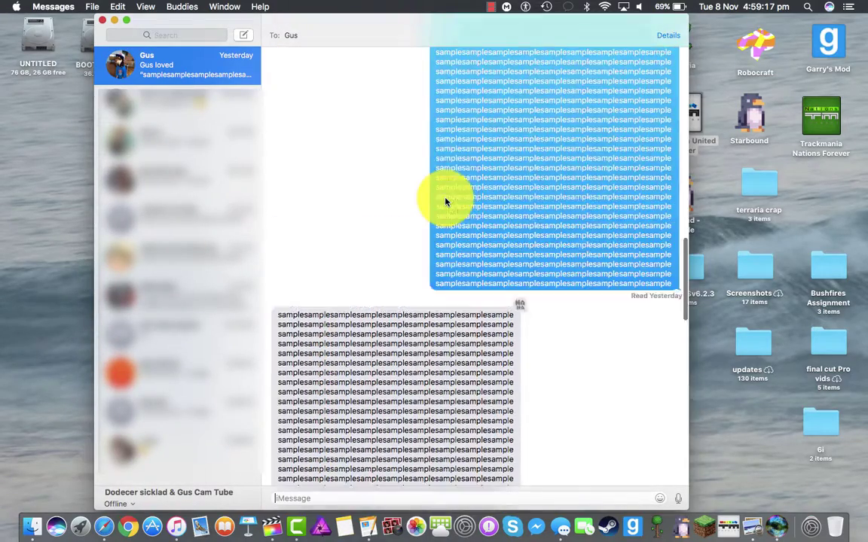